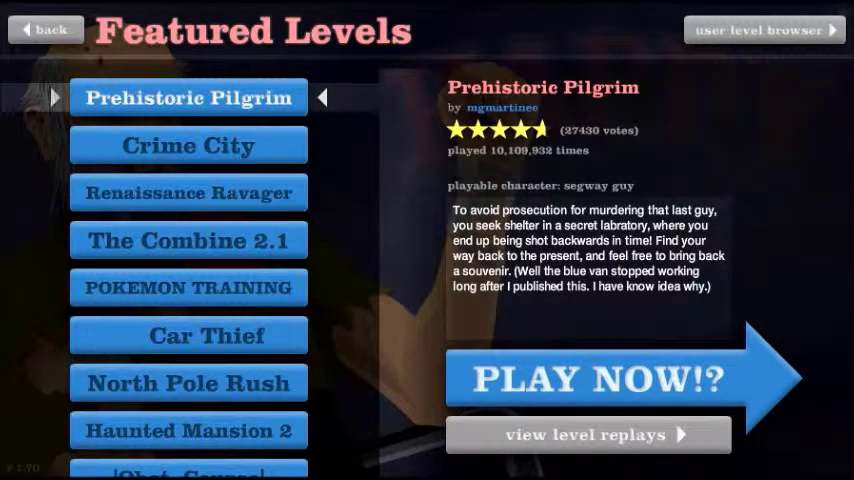
pyautogui.scroll(-2, 188, 270)
pyautogui.scroll(-2, 188, 270)
pyautogui.scroll(-2, 188, 270)
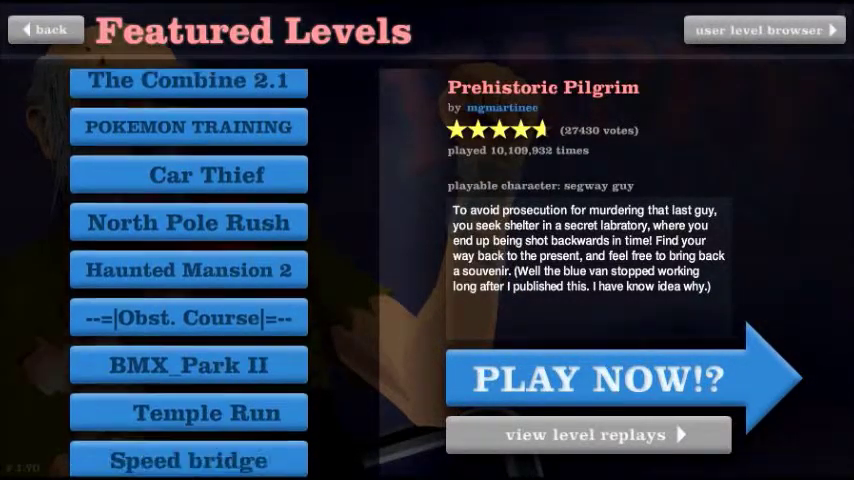
pyautogui.scroll(-1, 188, 270)
pyautogui.scroll(-1, 188, 270)
pyautogui.scroll(-1, 188, 270)
pyautogui.scroll(-1, 188, 270)
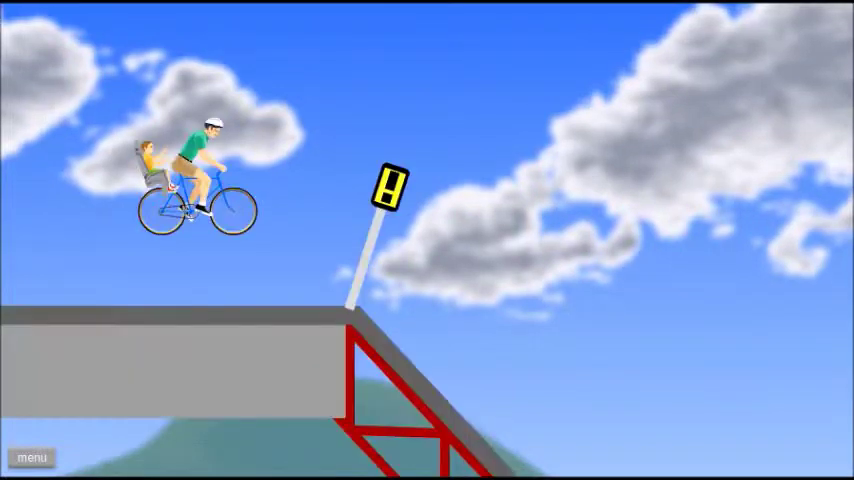
# Ride the cyclist off the Speed bridge ramp, then highlight Temple Run in Featured Levels.
pyautogui.press('Up')
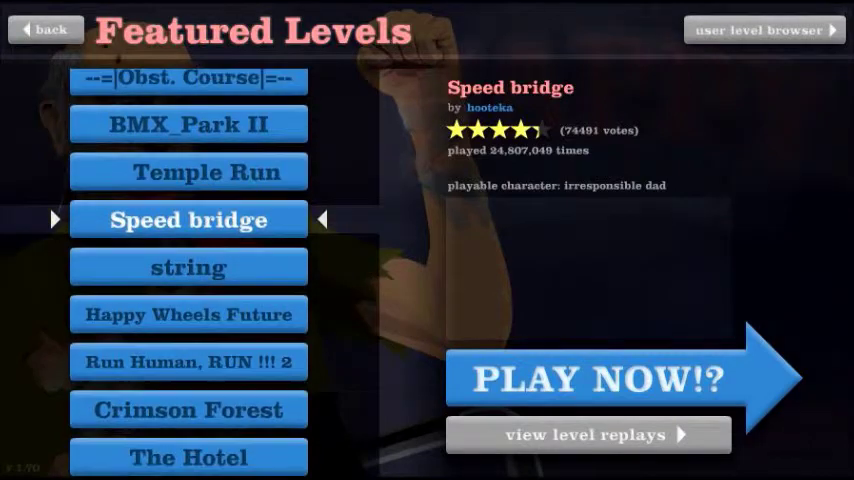
pyautogui.press('Up')
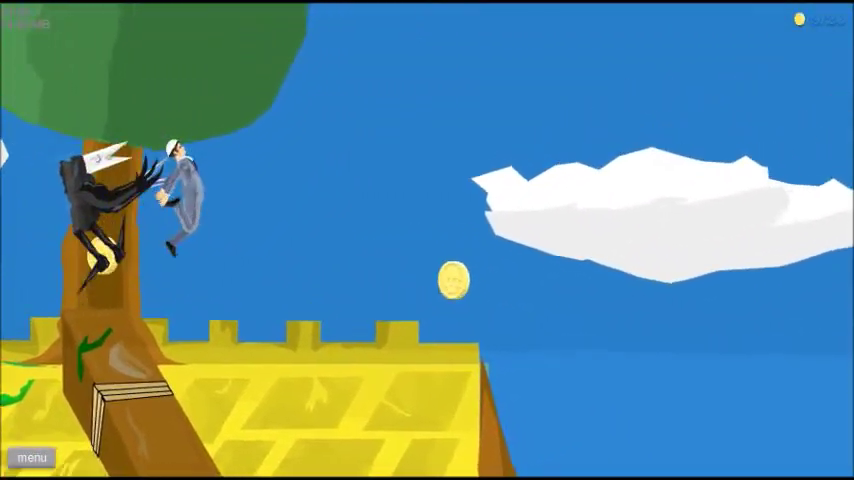
# Pause Temple Run to bring up its restart, replays and resume menu.
pyautogui.press('Escape')
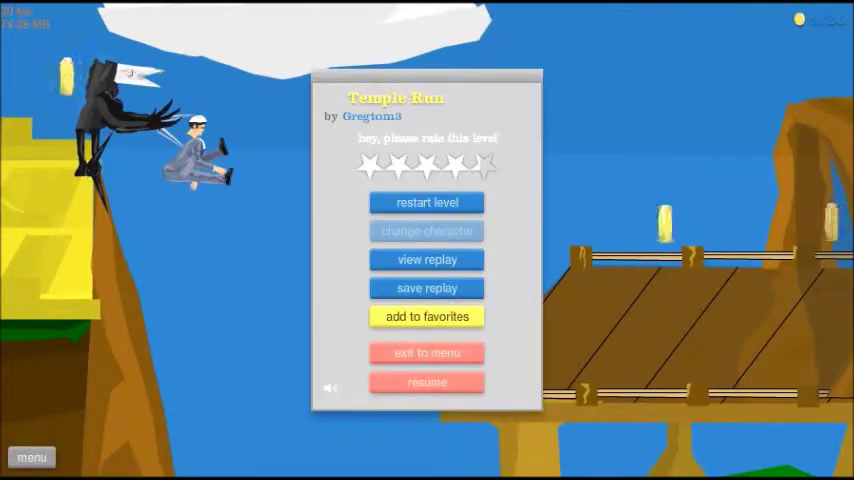
# Leave Temple Run, start IT KEEPS HAPPENING!, and highlight the pogo-stick rider.
pyautogui.click(427, 352)
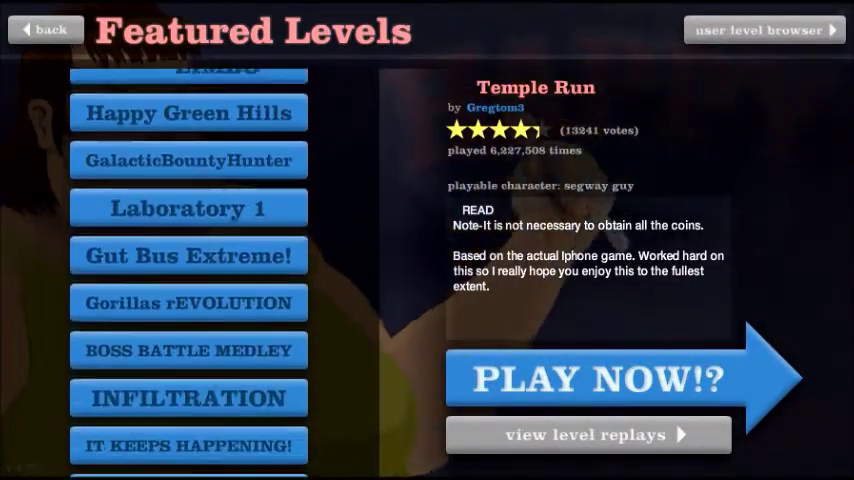
pyautogui.click(188, 312)
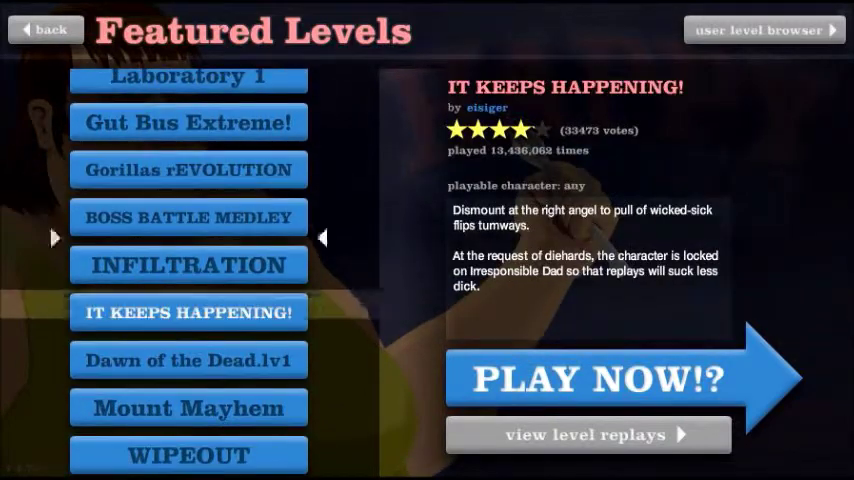
pyautogui.press('Return')
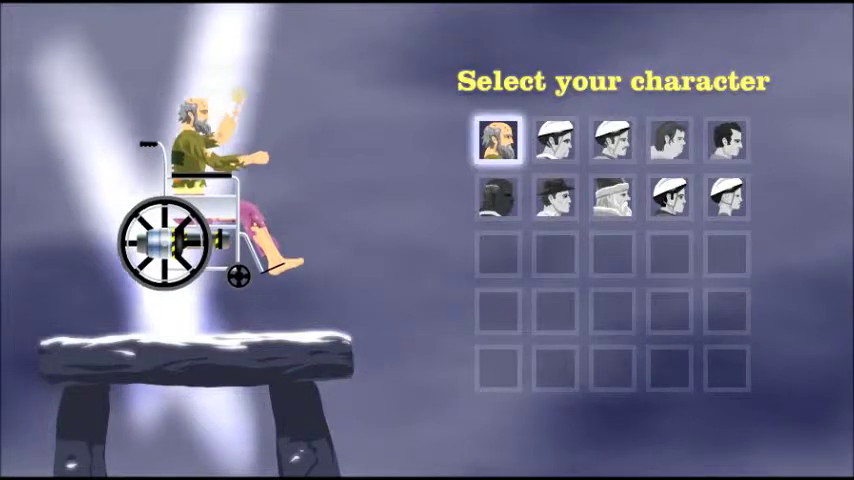
pyautogui.click(669, 197)
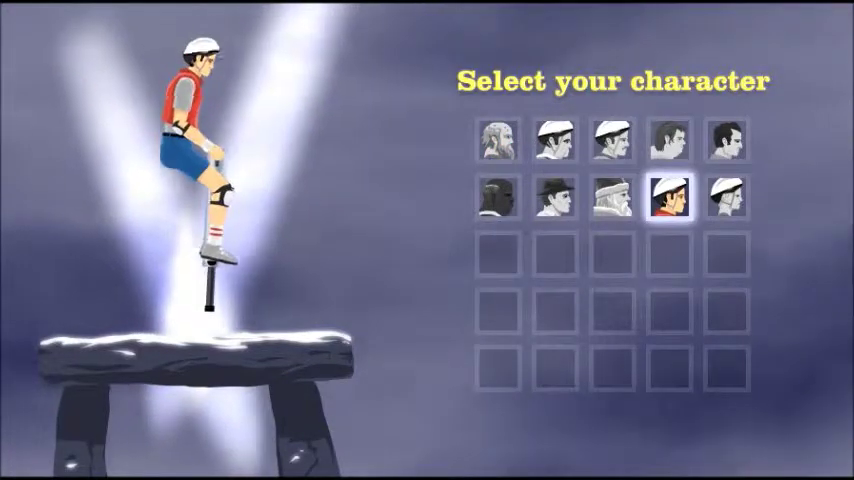
# Win IT KEEPS HAPPENING! as the pogo rider in 3.20 seconds, then pick the lawnmower rider.
pyautogui.press('Left')
pyautogui.press('Right')
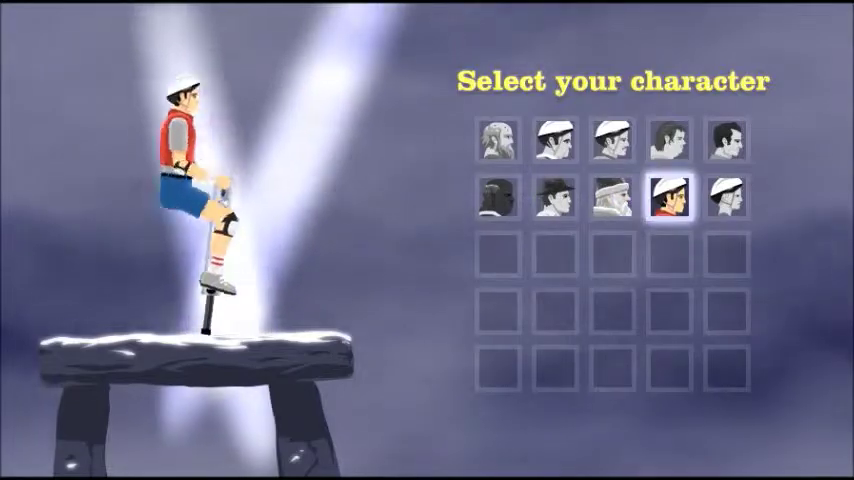
pyautogui.press('Return')
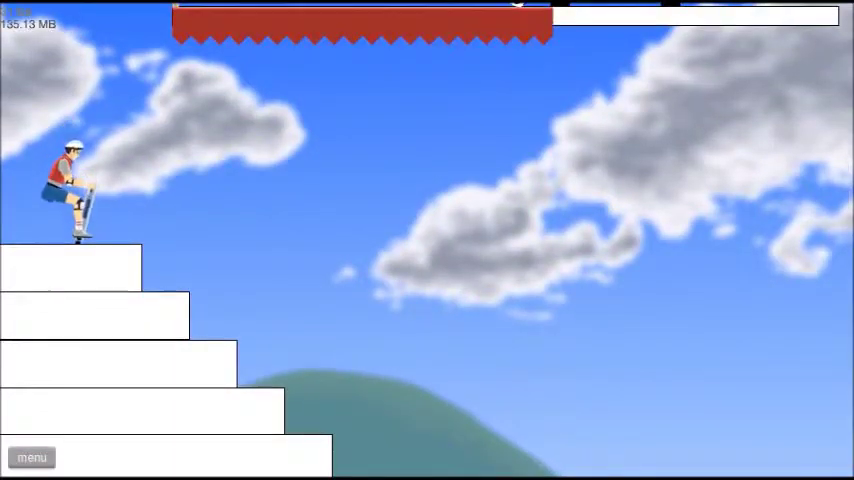
pyautogui.press('Up')
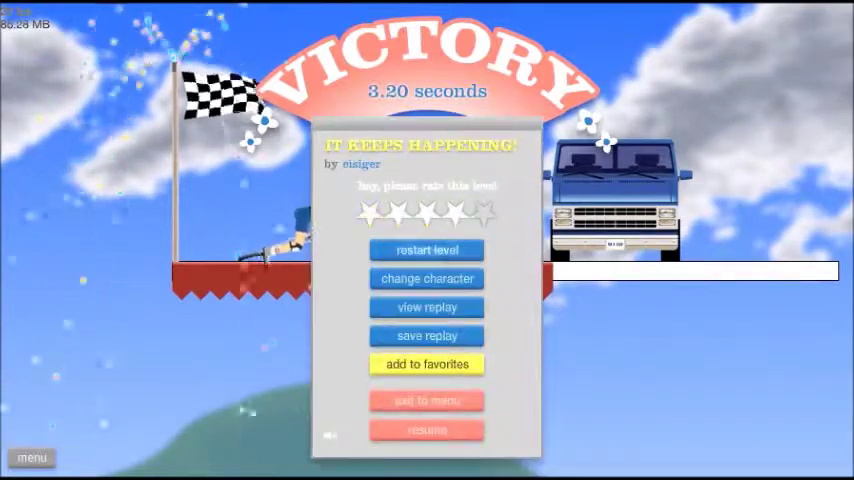
pyautogui.click(427, 278)
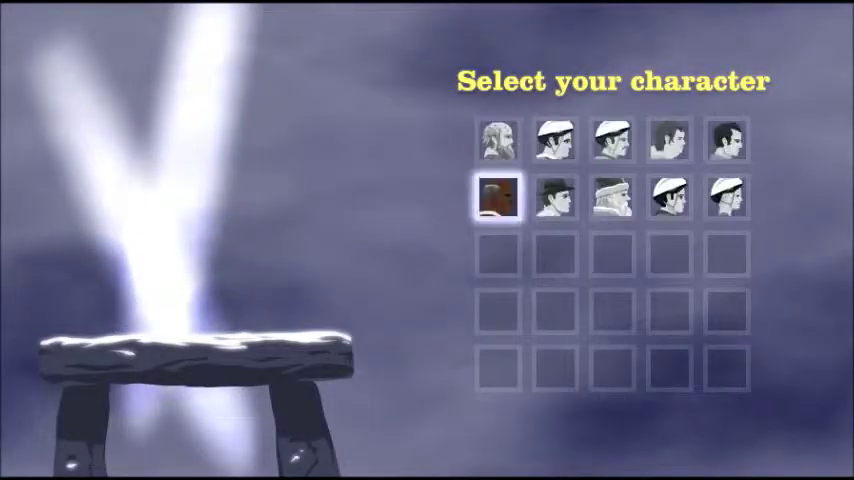
pyautogui.click(498, 196)
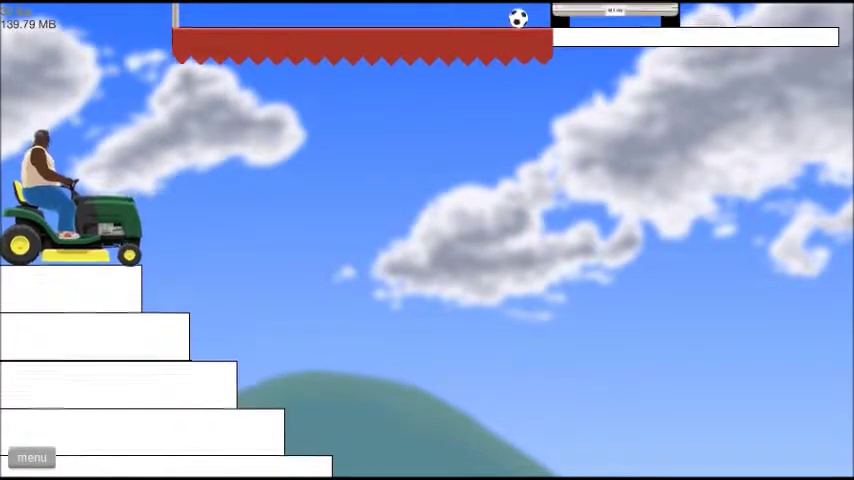
# Drive the lawnmower toward the stairs, restarting after each of four failed runs.
pyautogui.press('z')
pyautogui.press('Return')
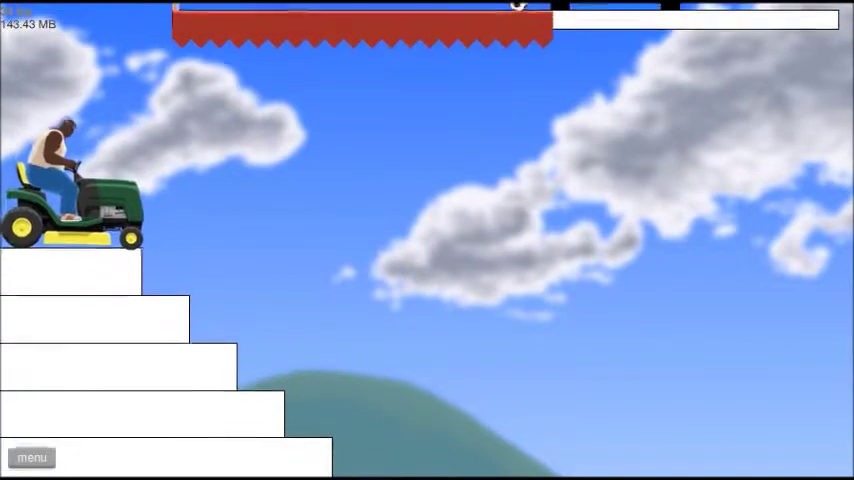
pyautogui.press('z')
pyautogui.press('Return')
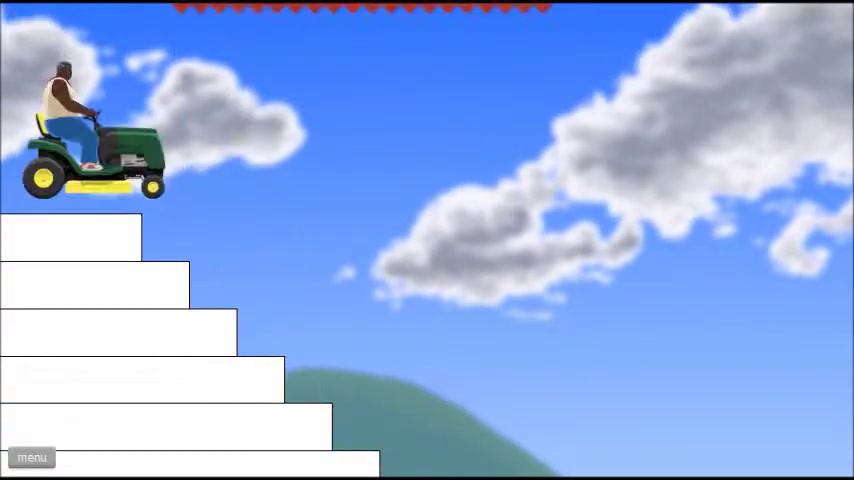
pyautogui.press('Left')
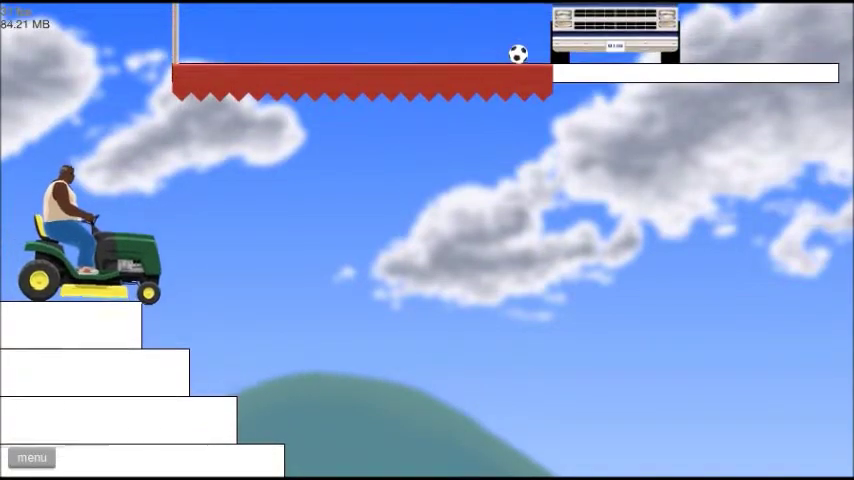
pyautogui.press('z')
pyautogui.press('Return')
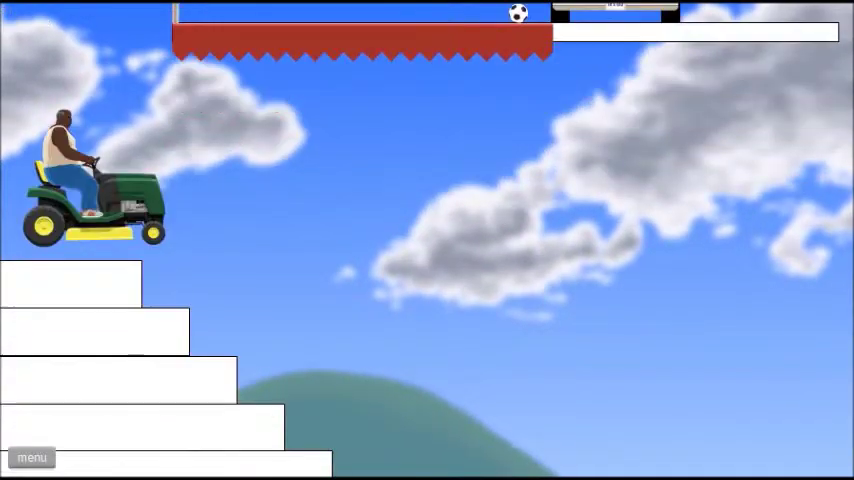
pyautogui.press('Left')
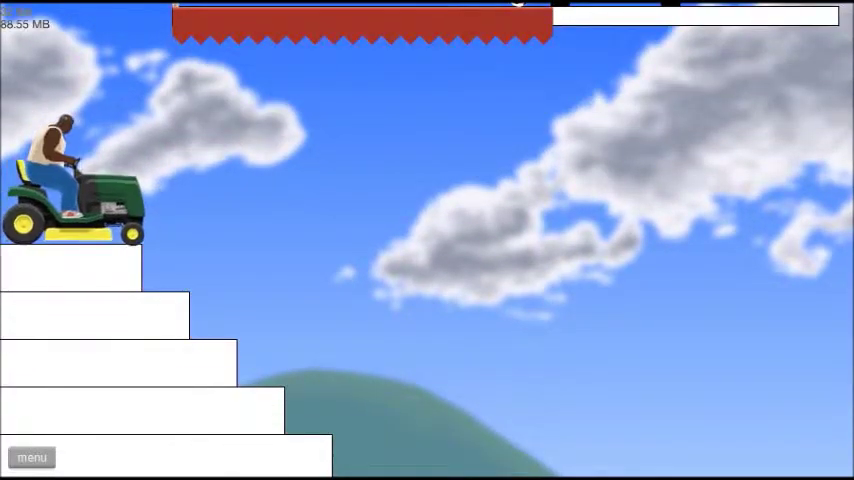
pyautogui.press('z')
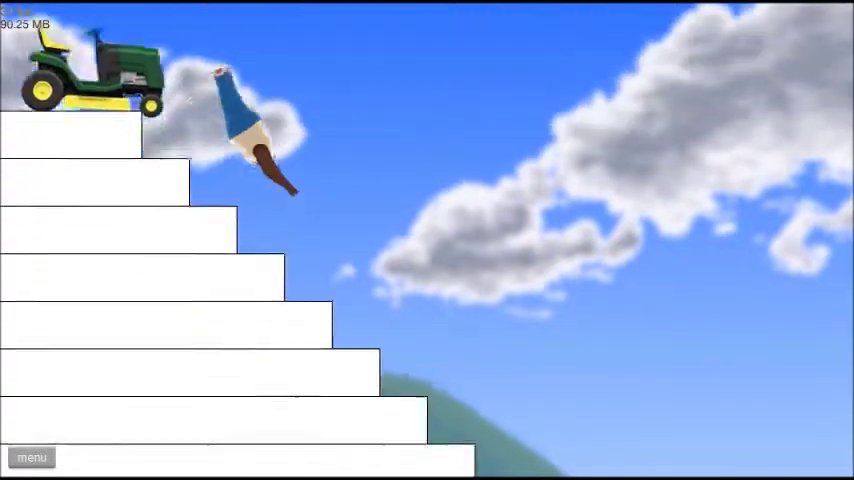
pyautogui.press('Return')
# Retry the mower from the top stair and eject toward the spiked block, then pause and exit.
pyautogui.press('Up')
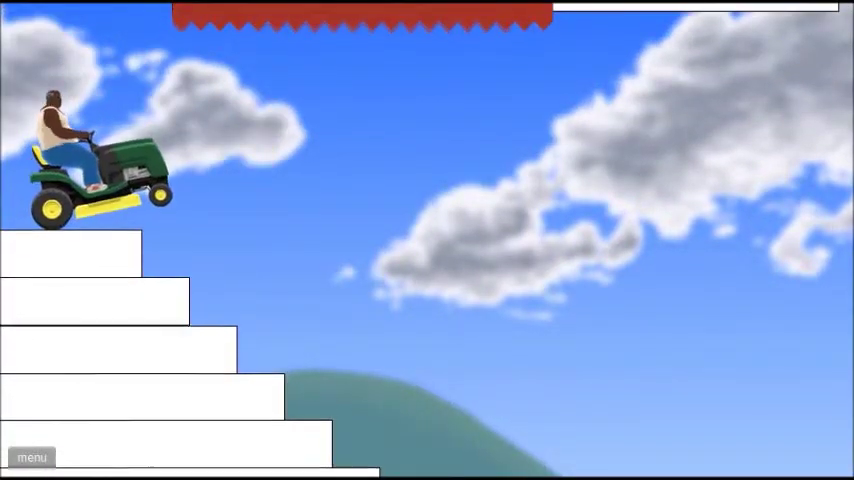
pyautogui.press('z')
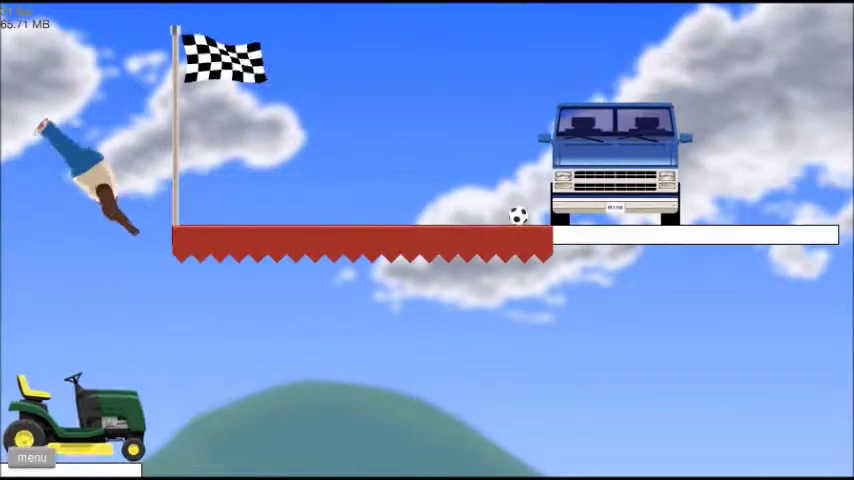
pyautogui.press('Return')
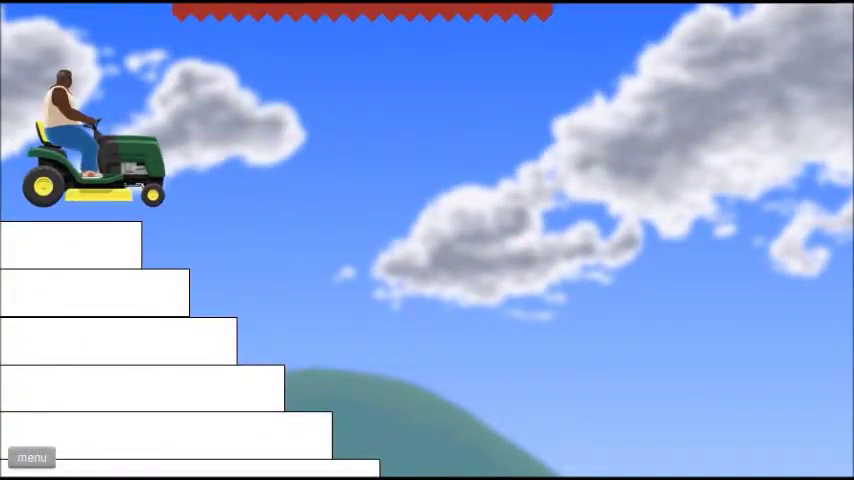
pyautogui.press('Up')
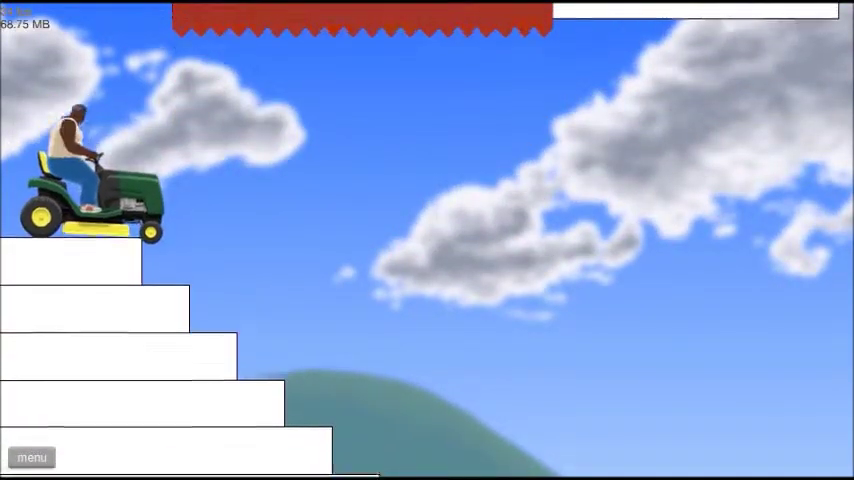
pyautogui.press('z')
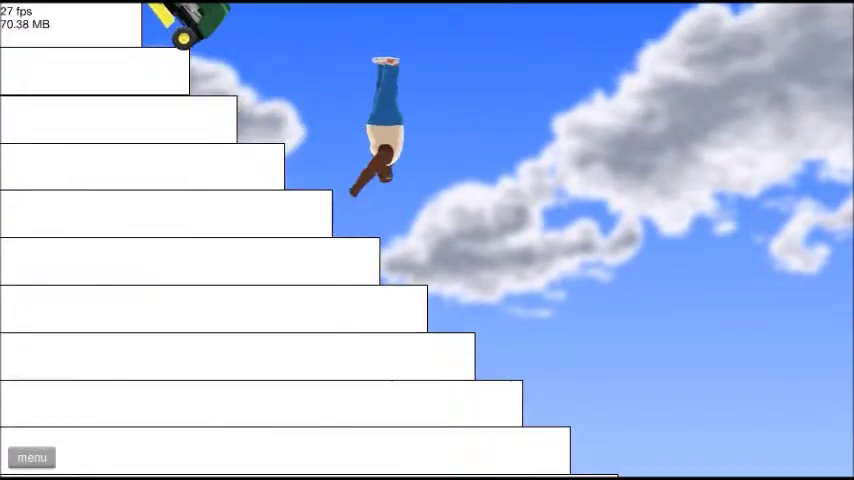
pyautogui.press('Return')
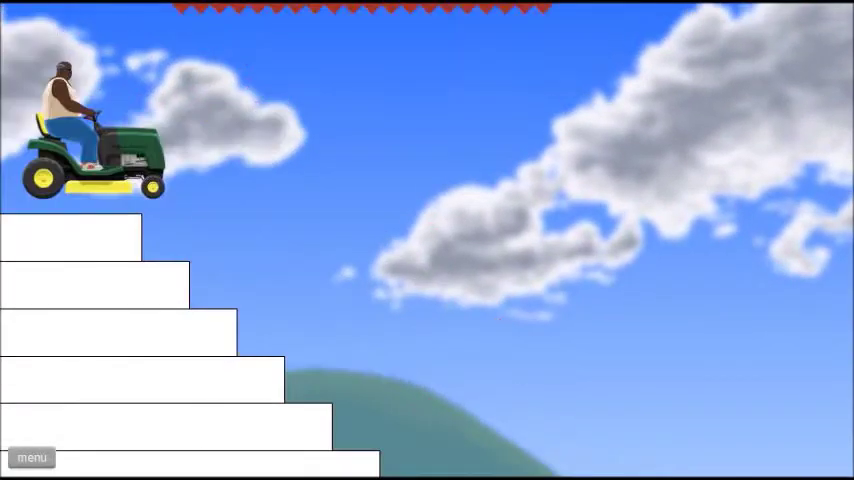
pyautogui.press('Left')
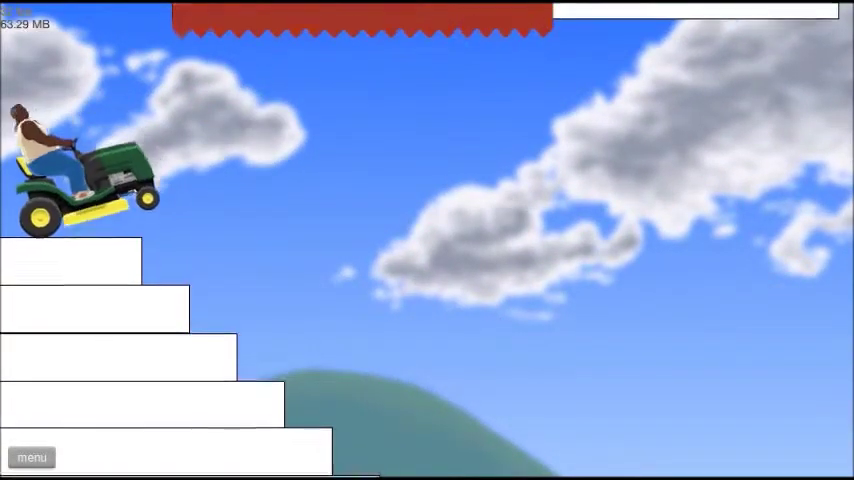
pyautogui.press('z')
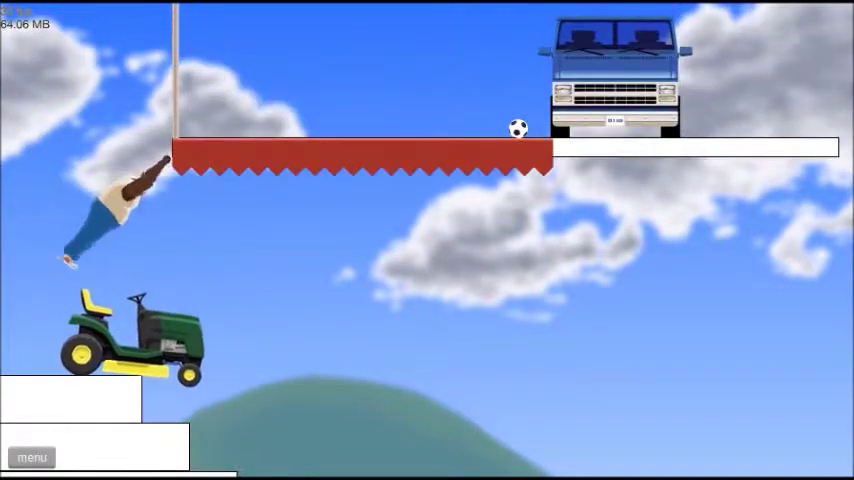
pyautogui.press('Escape')
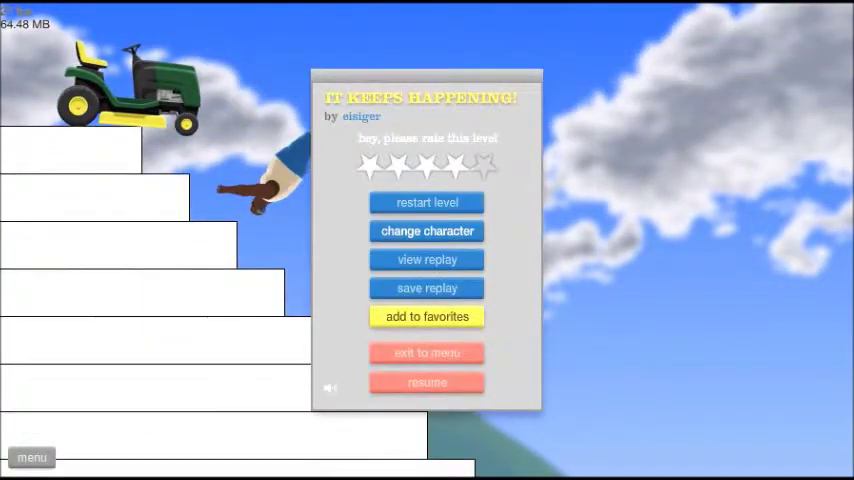
pyautogui.click(427, 352)
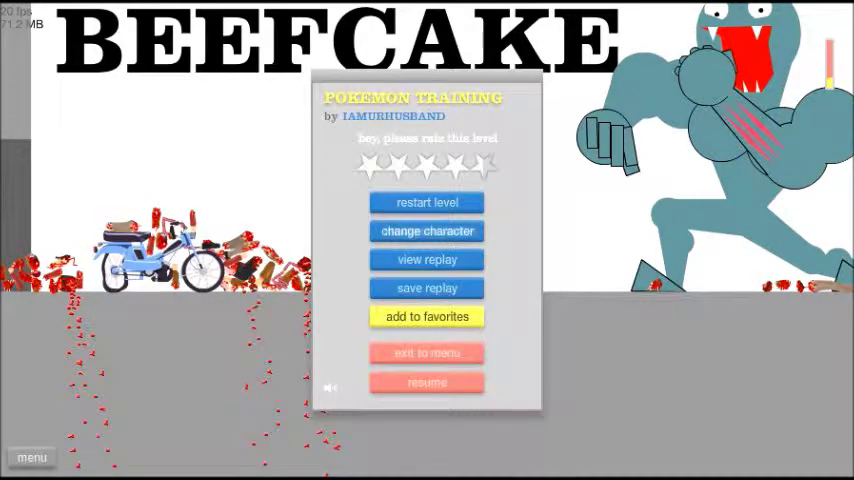
# Choose change character in Pokemon Training to swap out the moped rider.
pyautogui.click(427, 231)
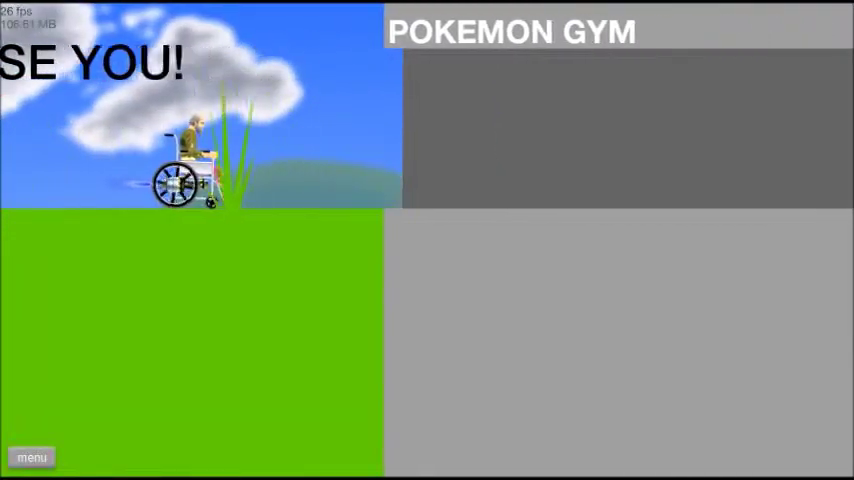
# Roll the wheelchair into the Pokemon Gym past Pikachu's Thunderbolt, jetting toward the dark block.
pyautogui.press('Up')
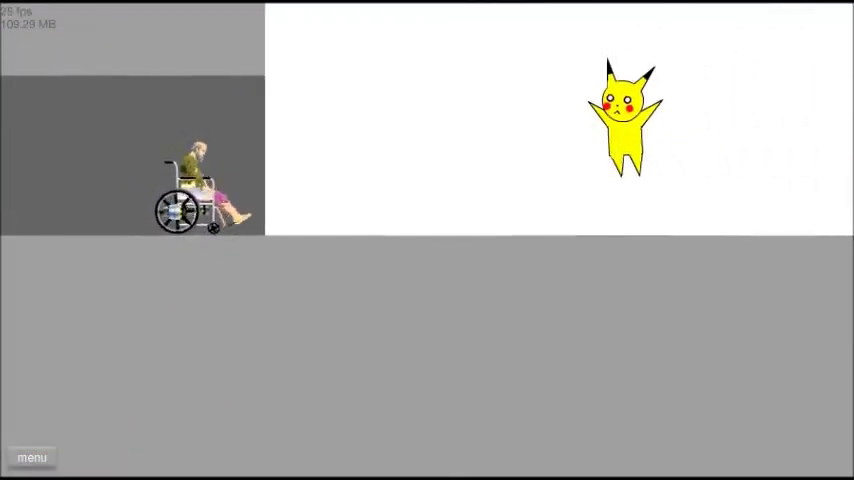
pyautogui.press('Up')
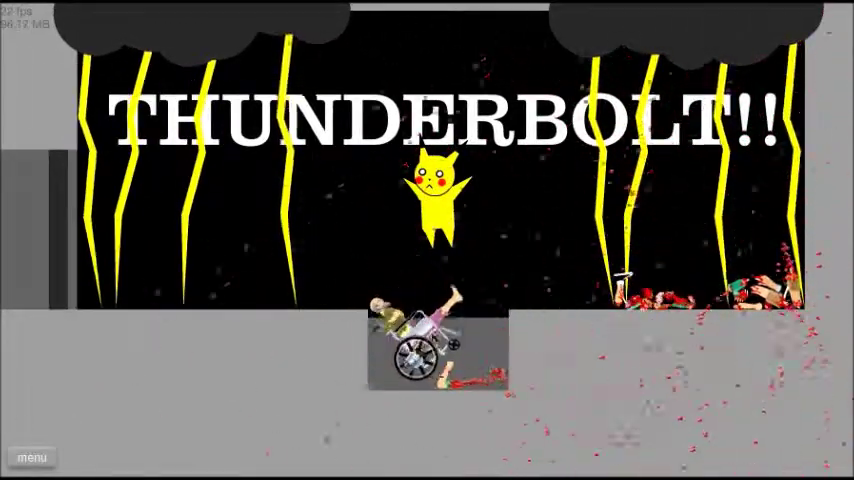
pyautogui.press('Up')
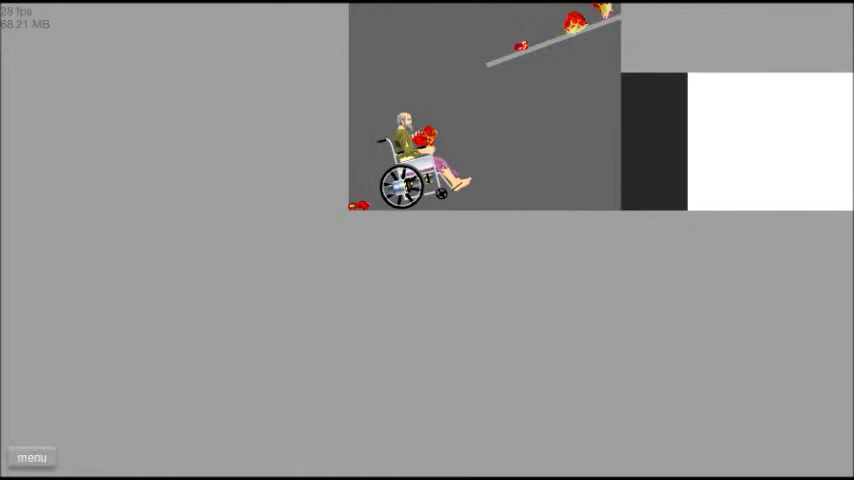
pyautogui.press('space')
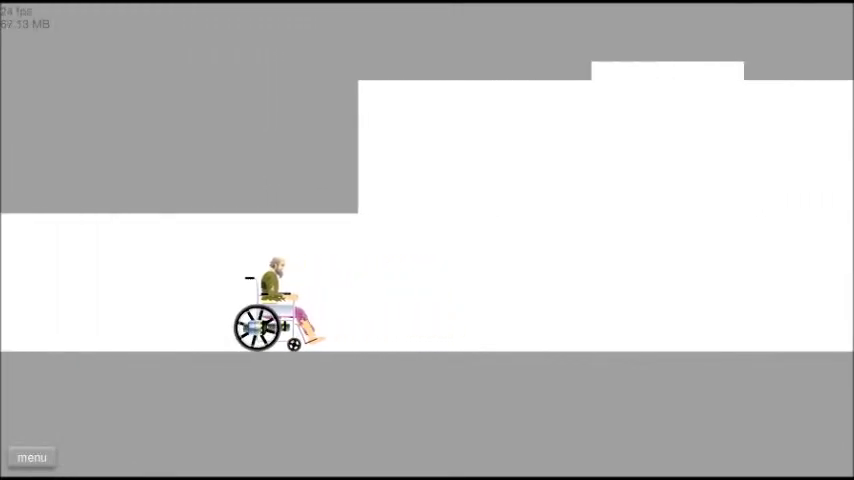
# Roll the wheelchair through the dark corridor and past the lyric wall, finishing in 64.96 seconds.
pyautogui.press('space')
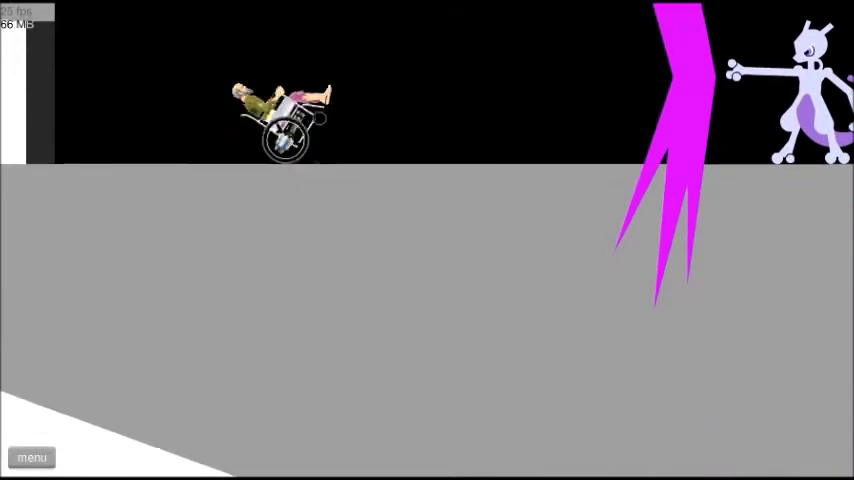
pyautogui.press('Down')
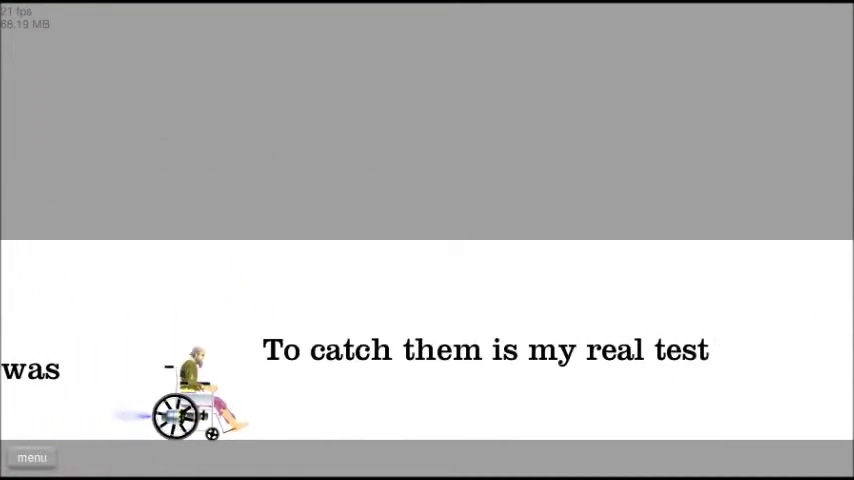
pyautogui.press('Up')
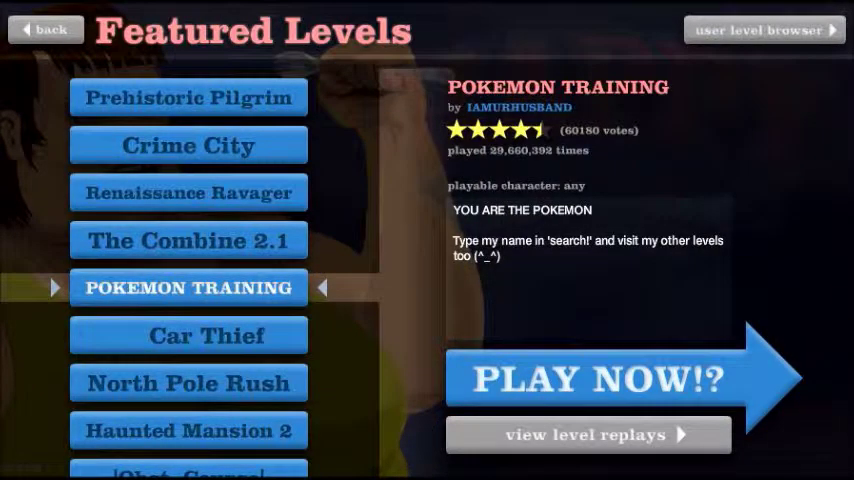
pyautogui.scroll(-3, 188, 270)
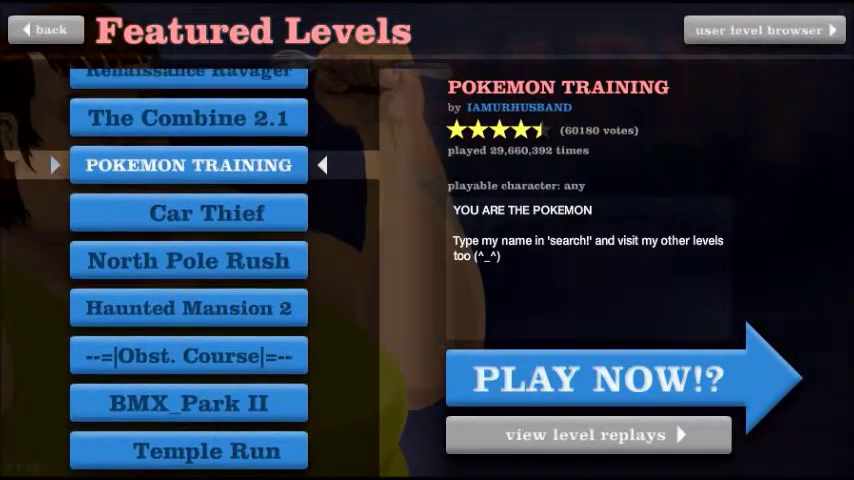
pyautogui.scroll(3, 188, 270)
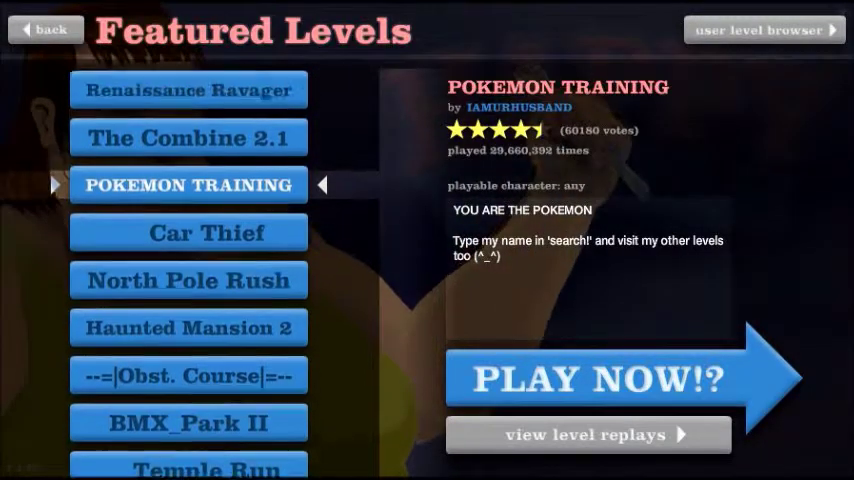